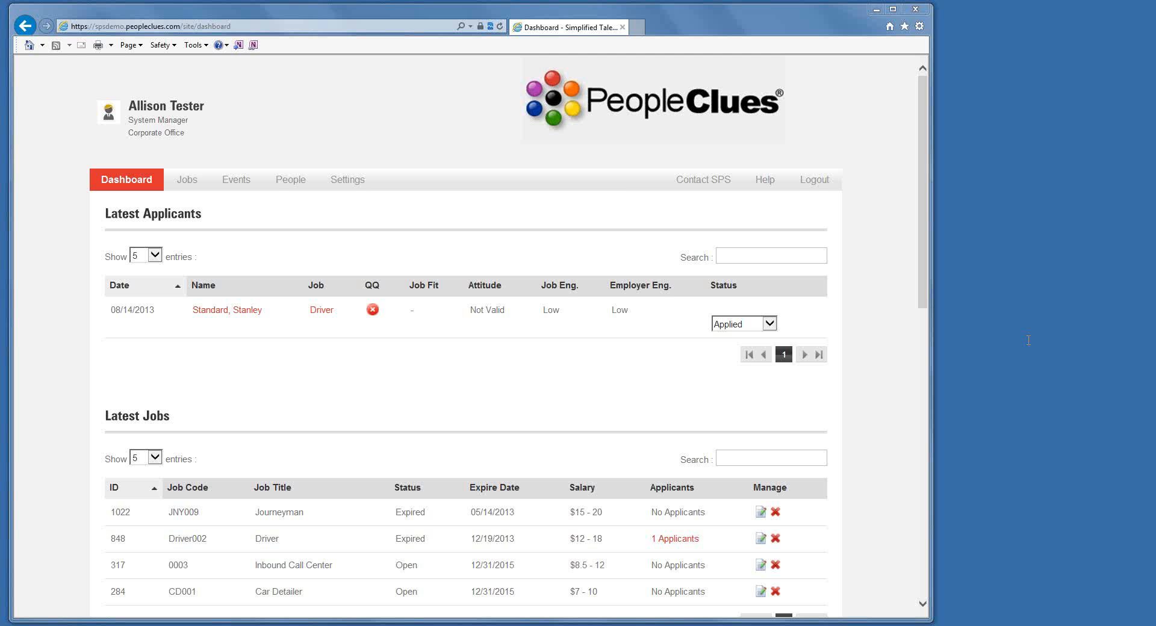
# Start a new event and title it "Administrative Position".
pyautogui.moveTo(234, 184)
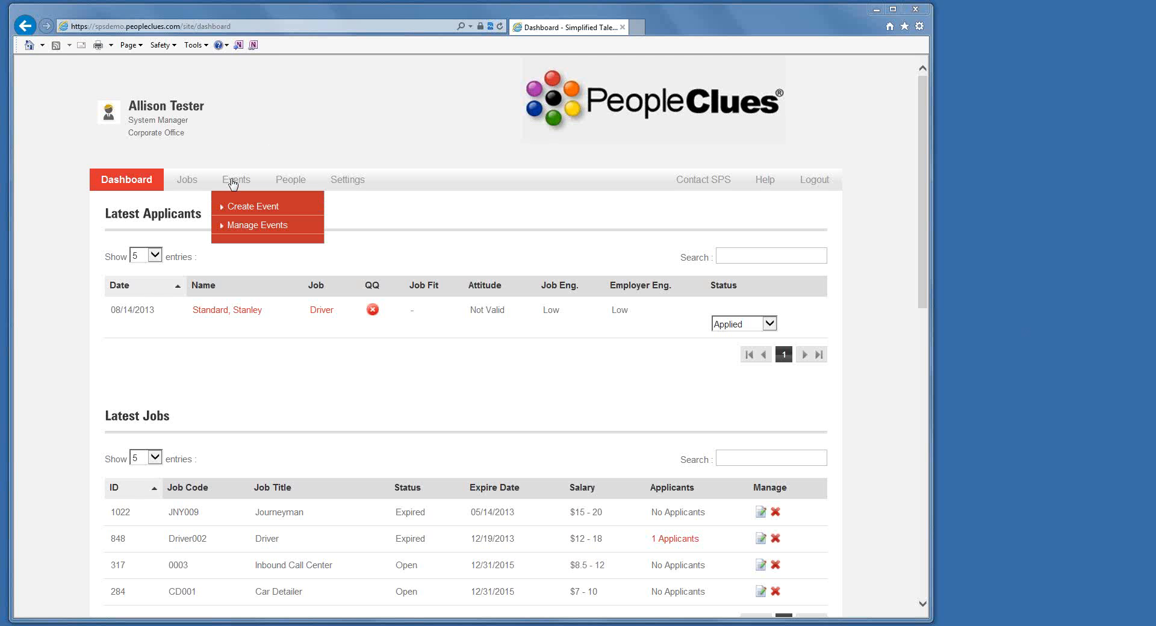
pyautogui.click(260, 214)
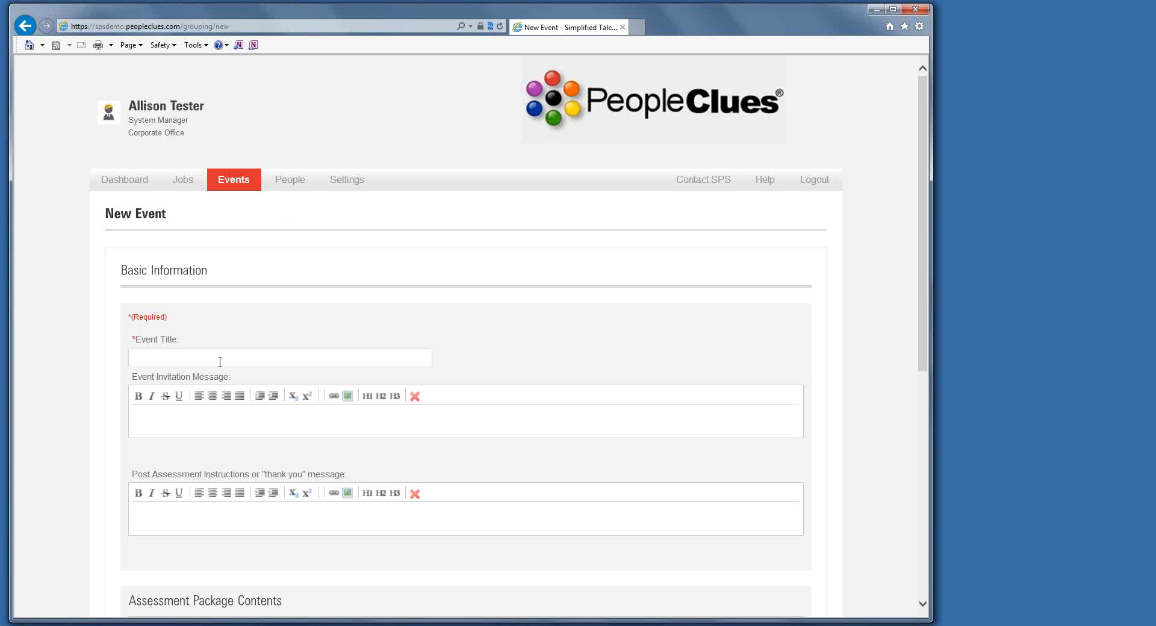
pyautogui.write('Administrative Poisi')
pyautogui.press('BackSpace')
pyautogui.press('BackSpace')
pyautogui.press('BackSpace')
pyautogui.press('BackSpace')
pyautogui.write('osition')
# Enter the event invitation message "You have been invited by ABC Company to complete the following assessment.".
pyautogui.click(226, 418)
pyautogui.write('You have')
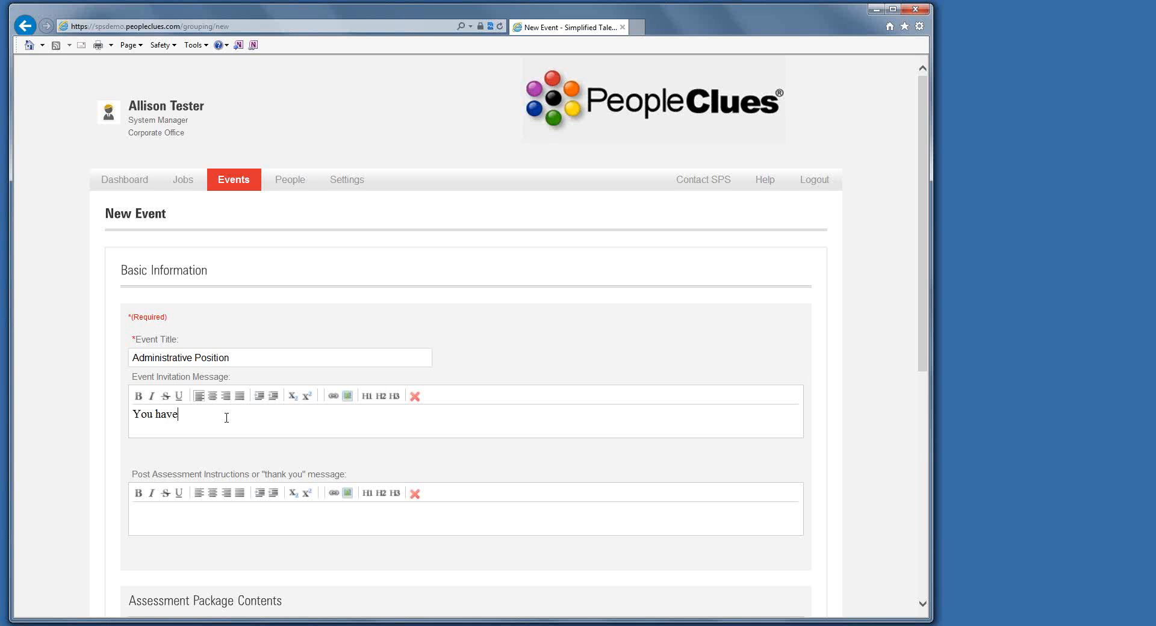
pyautogui.write(' been invited by ABC Company to complete t')
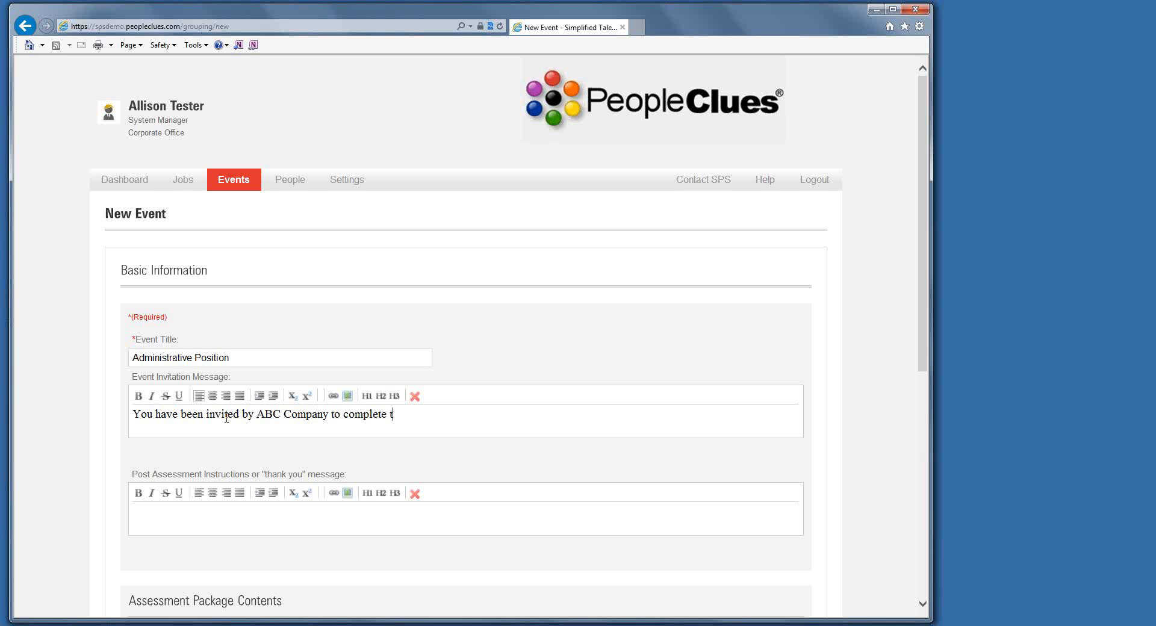
pyautogui.write('he following assessment.')
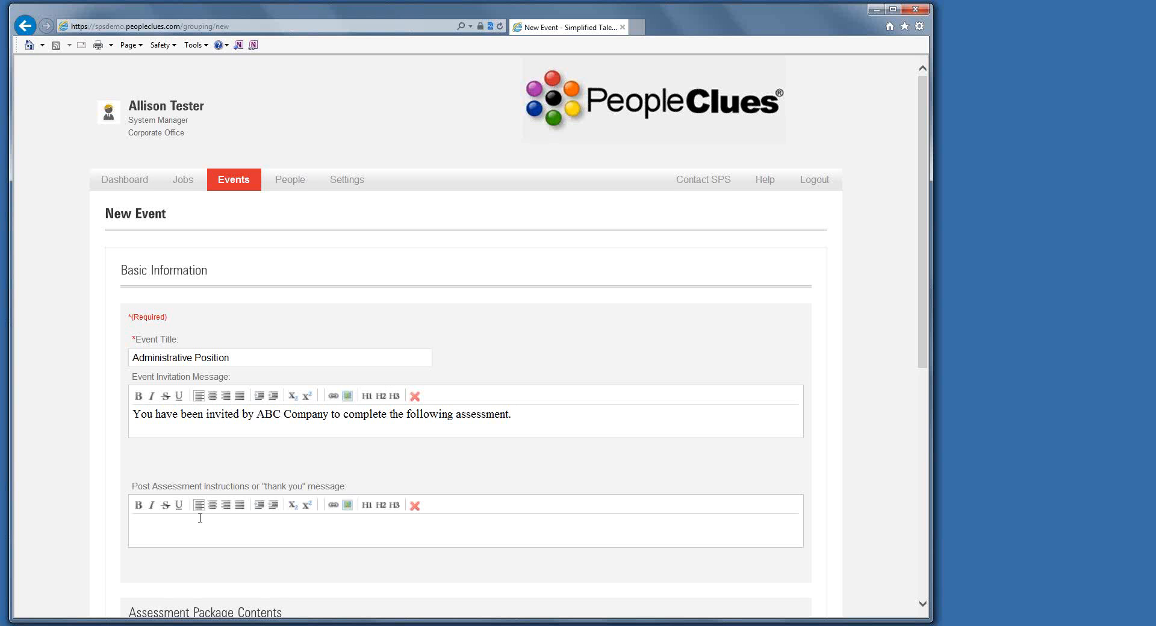
# Enter the post-assessment message "Thank you for completing the assessment.".
pyautogui.write('Thank you for completing the as')
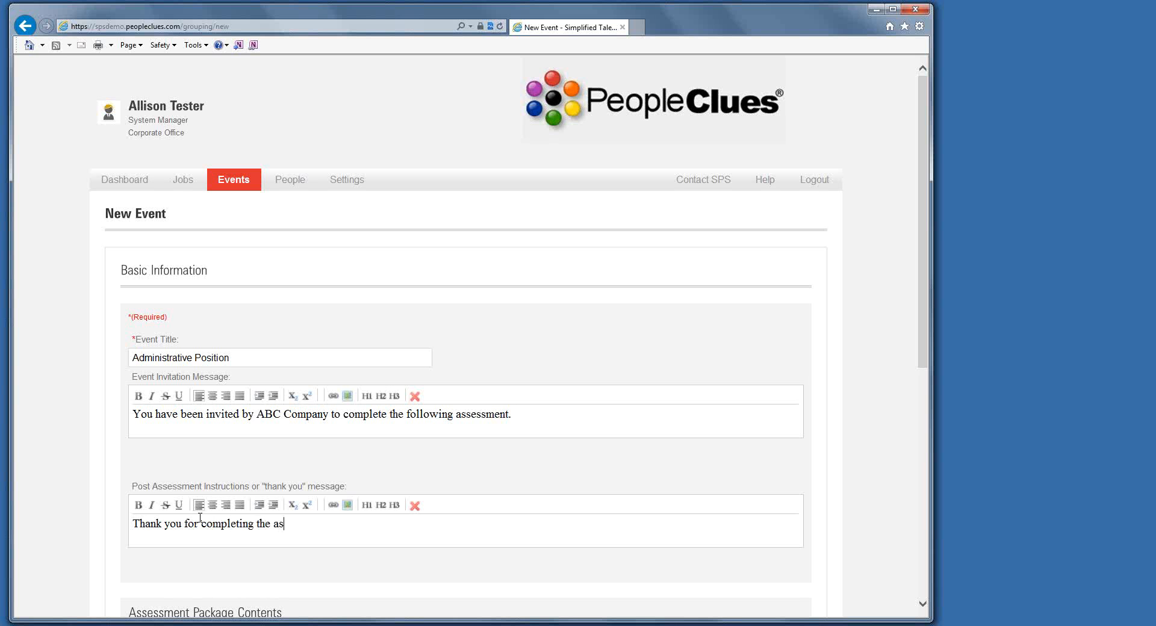
pyautogui.write('sessment.')
# Include Attitude with Sexual Harassment and Computer Misuse, Engagement, Personality and Cognitive in the assessment package.
pyautogui.scroll(-5, 186, 500)
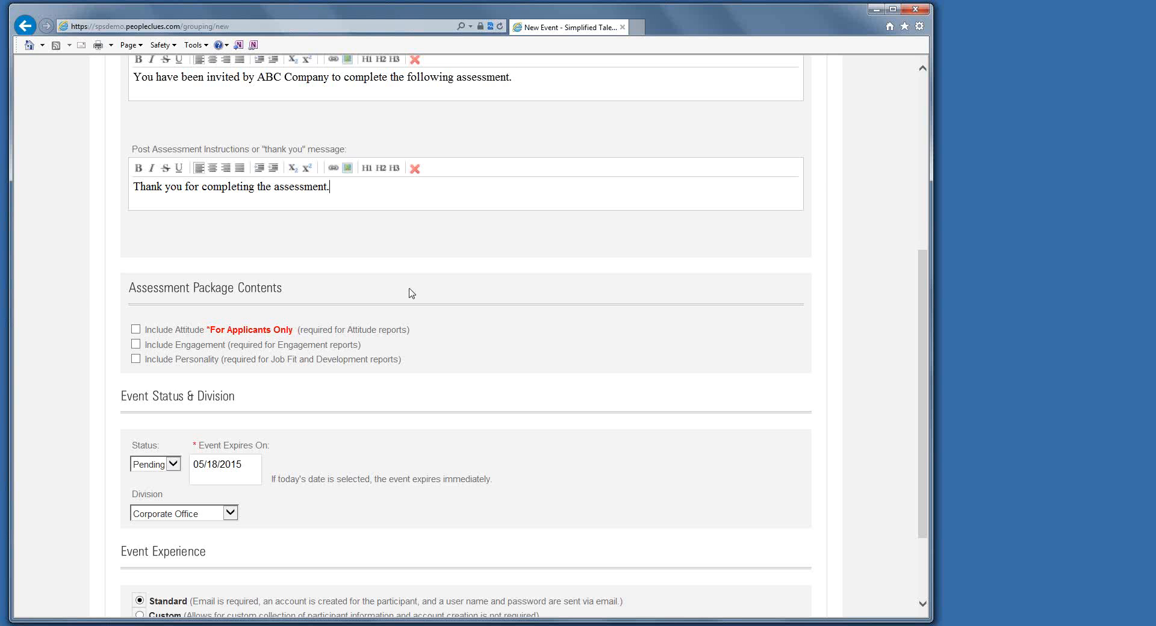
pyautogui.click(136, 331)
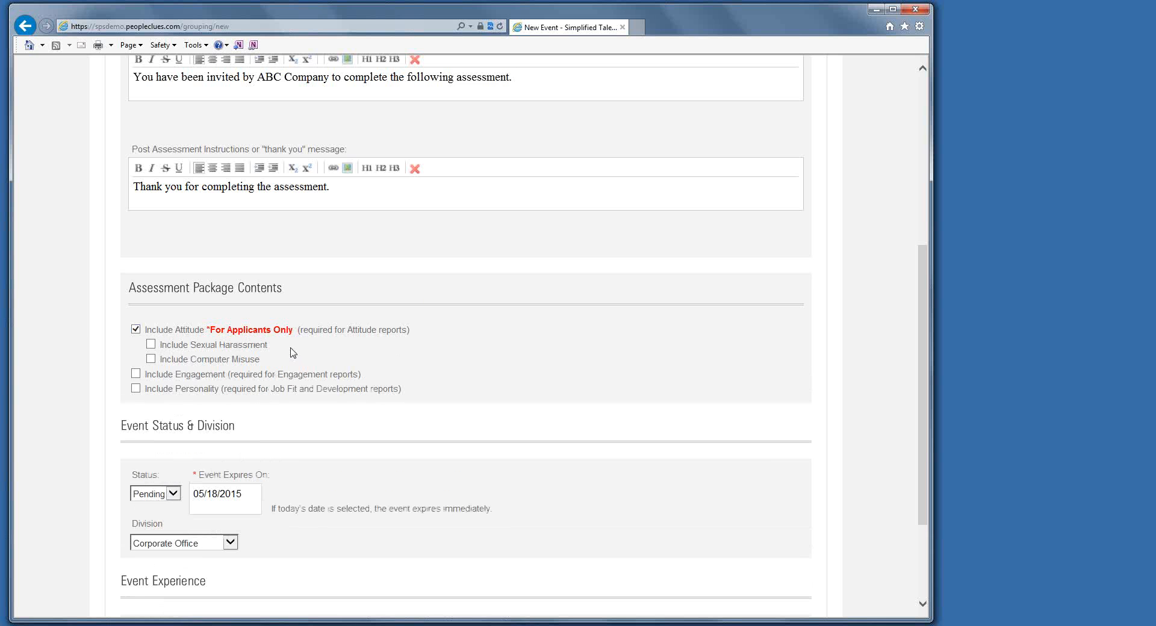
pyautogui.click(151, 360)
pyautogui.click(151, 345)
pyautogui.click(137, 375)
pyautogui.click(137, 390)
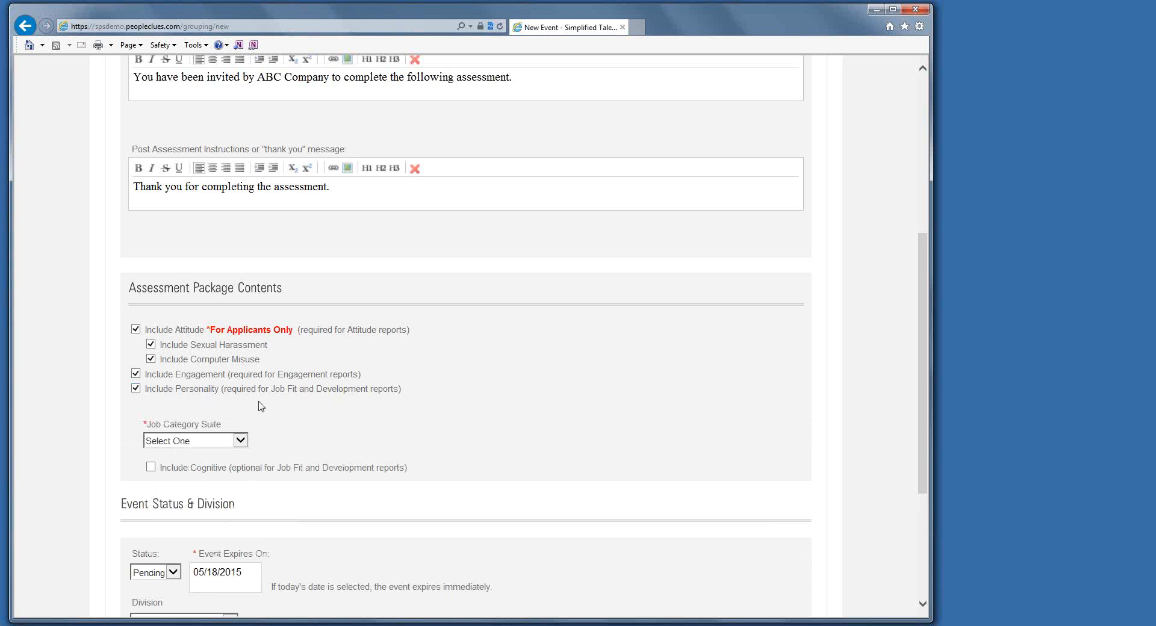
pyautogui.click(151, 469)
# Set the job category suite to General Business and the job category to Administrative.
pyautogui.click(241, 442)
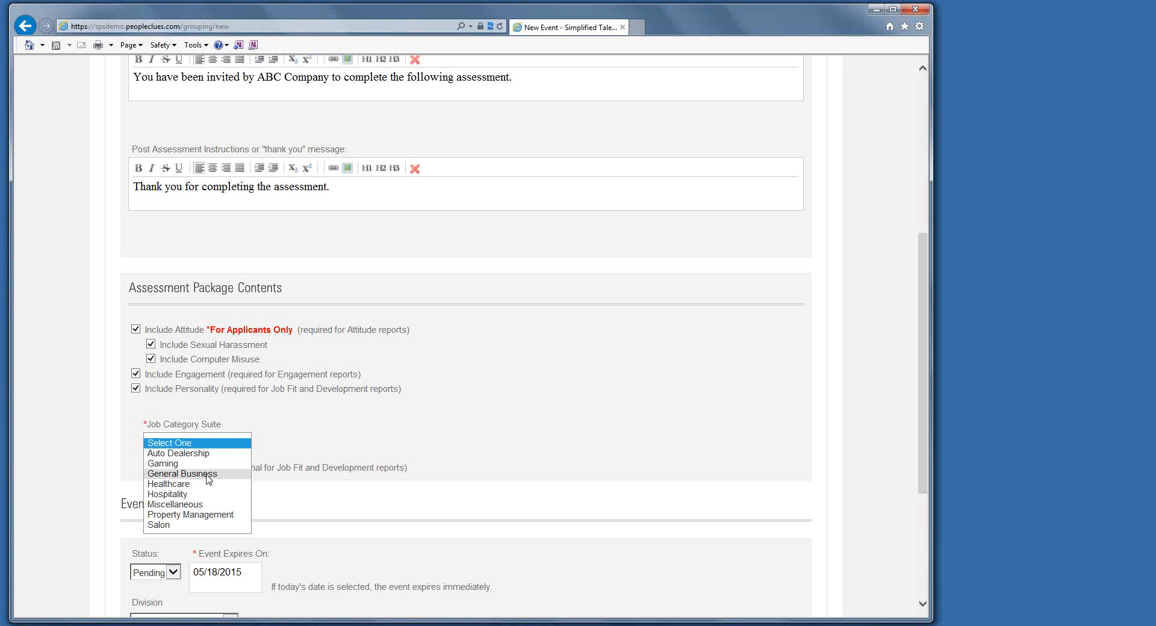
pyautogui.click(182, 474)
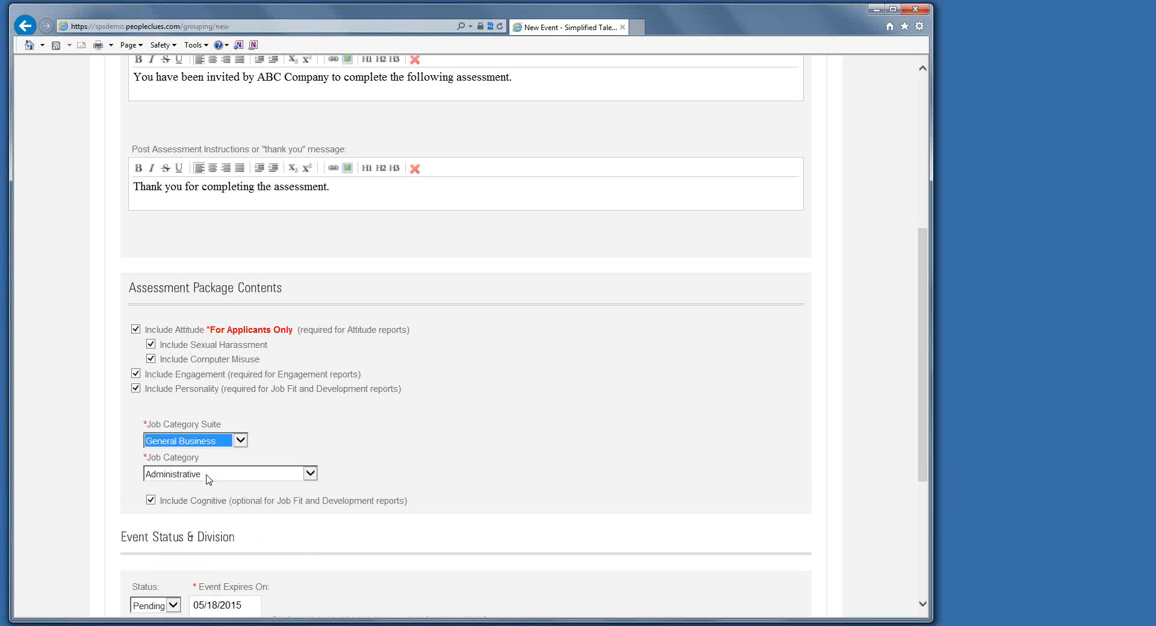
pyautogui.click(251, 479)
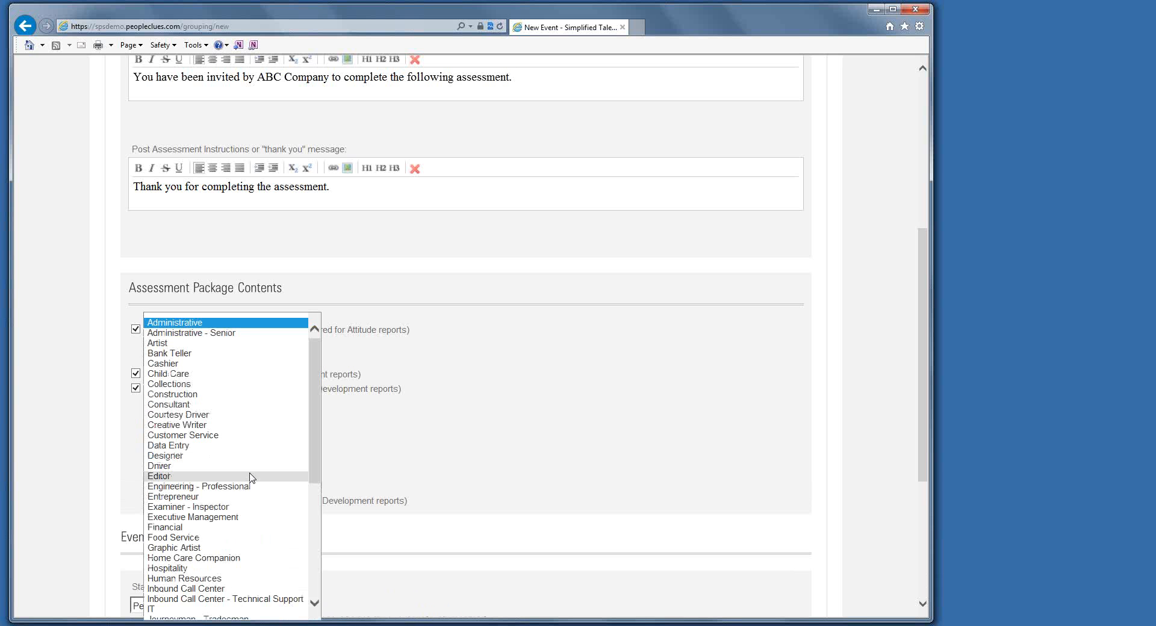
pyautogui.click(260, 327)
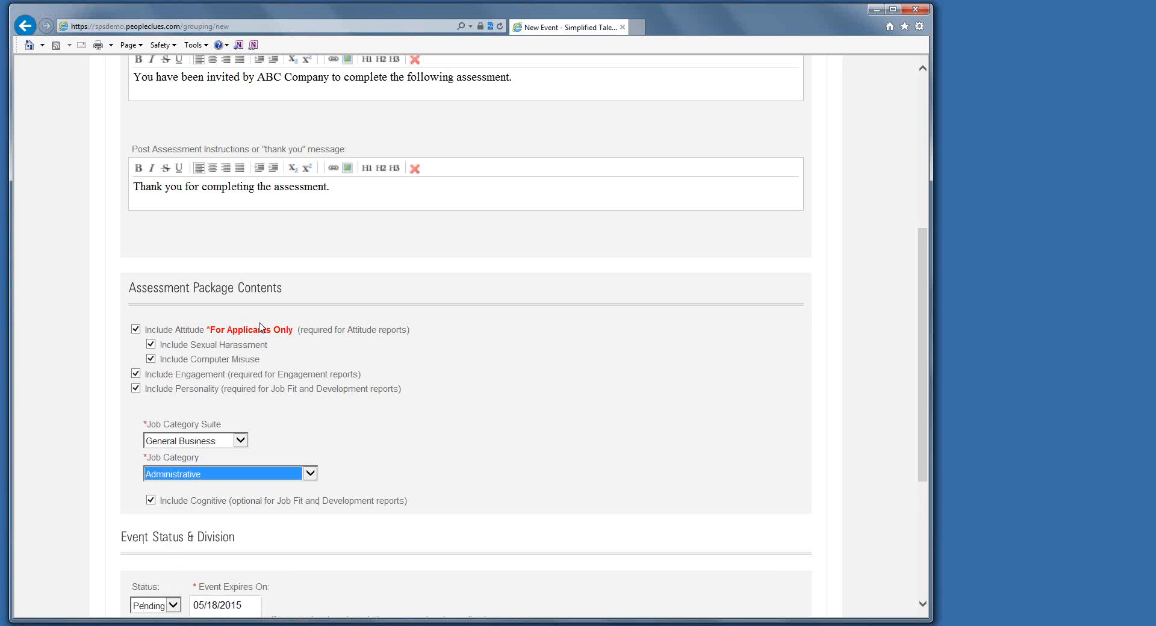
# Create the event with the status Open and the expiration date 05/18/2025.
pyautogui.scroll(-2, 467, 445)
pyautogui.scroll(-3, 467, 444)
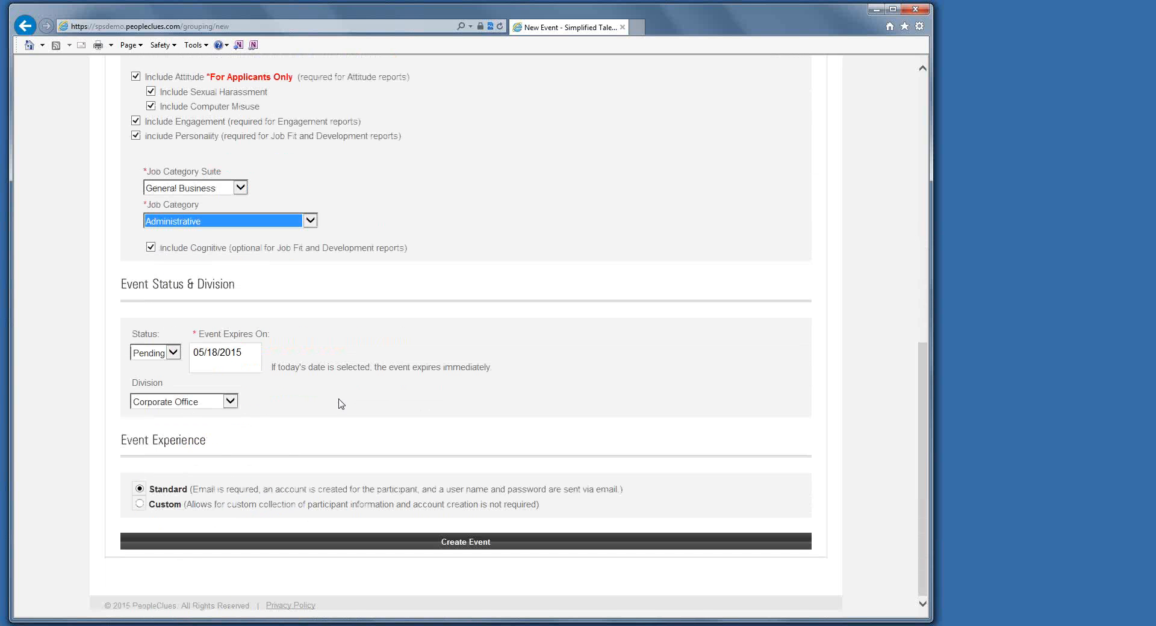
pyautogui.click(173, 355)
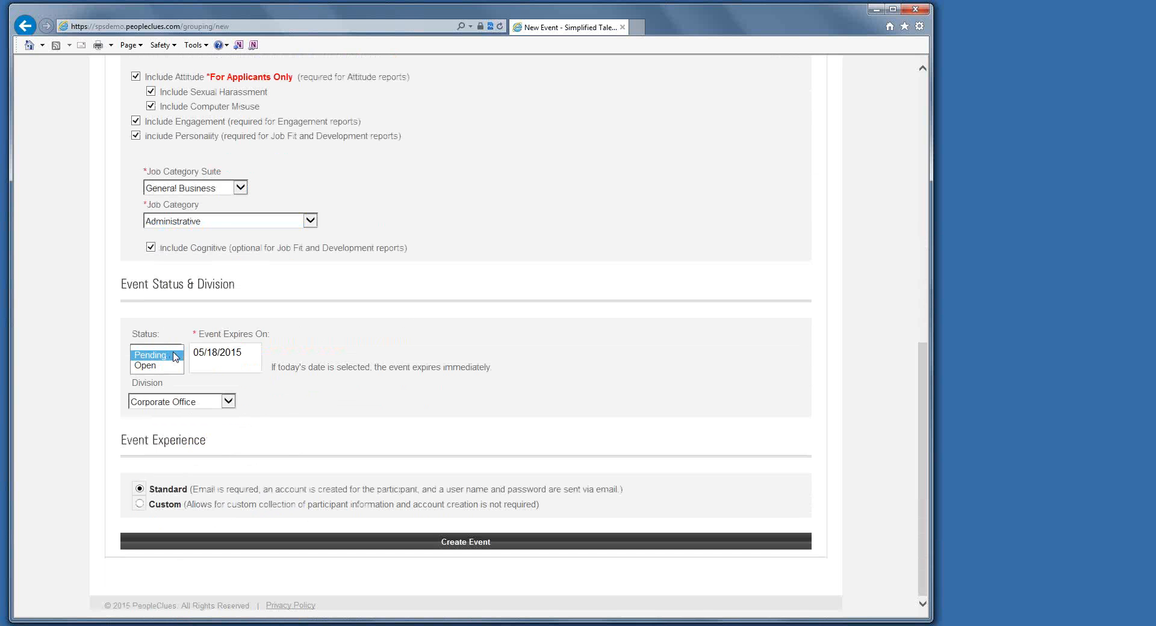
pyautogui.click(162, 367)
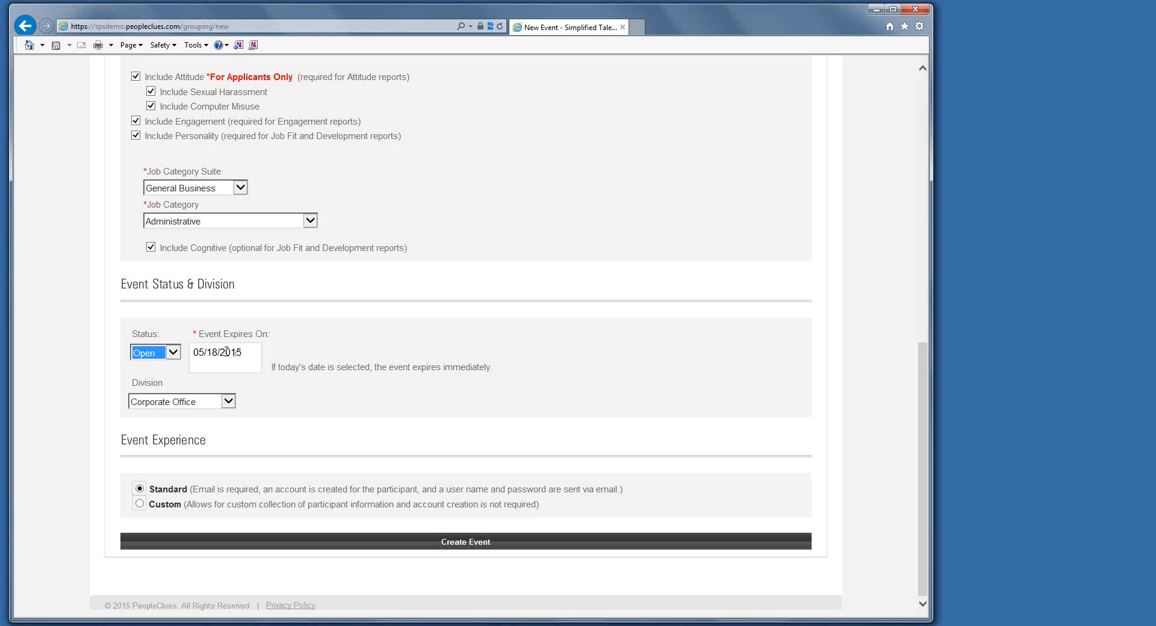
pyautogui.moveTo(219, 353); pyautogui.dragTo(245, 358)
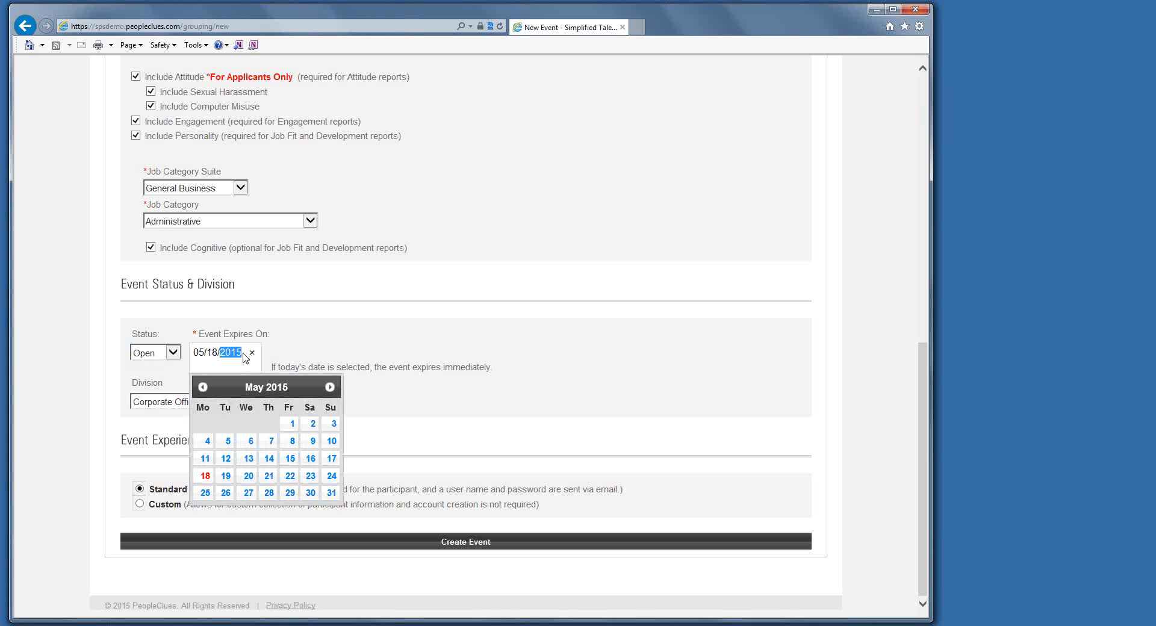
pyautogui.write('2025')
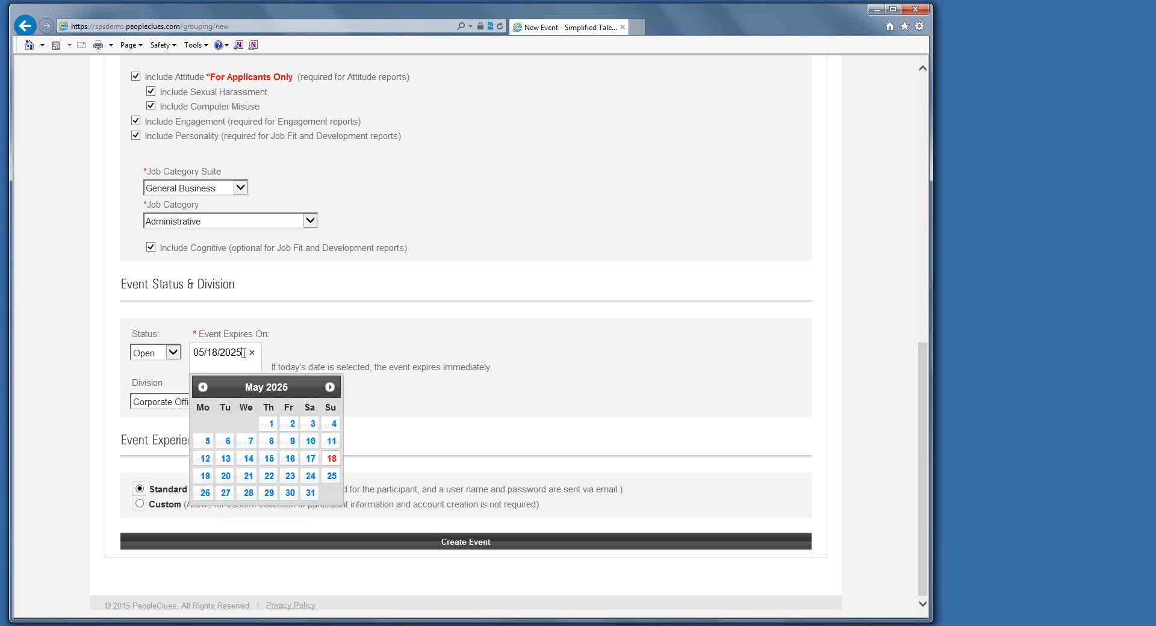
pyautogui.click(337, 459)
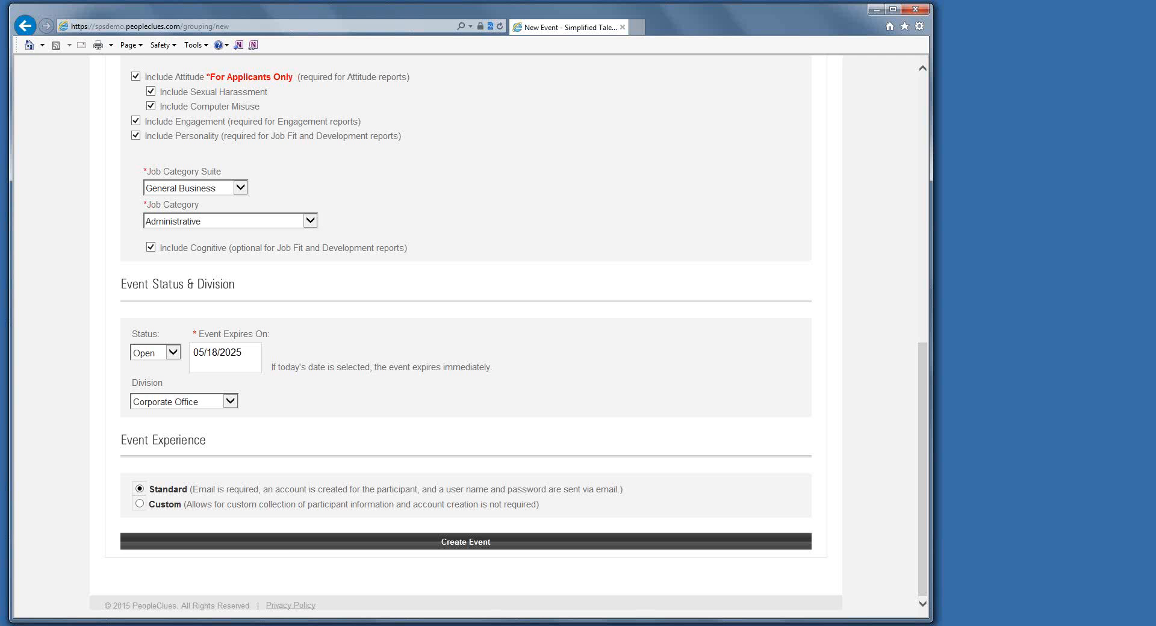
pyautogui.click(391, 545)
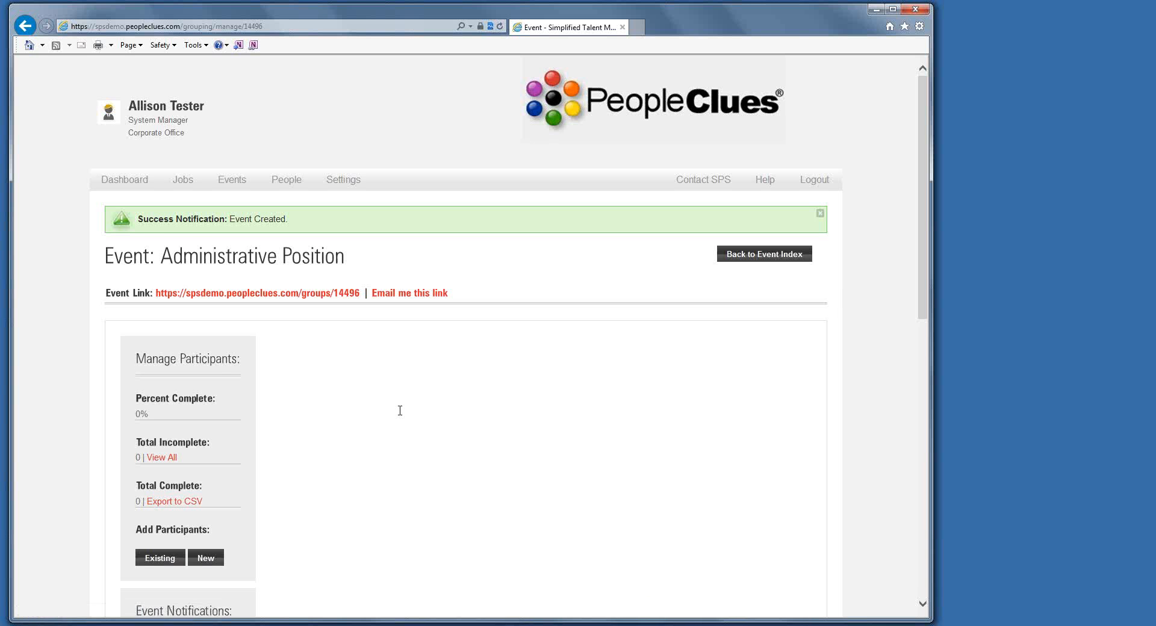
# Set the event's completion notifications to go to the signed-in system manager and the second listed system manager.
pyautogui.scroll(-4, 400, 412)
pyautogui.scroll(-1, 400, 412)
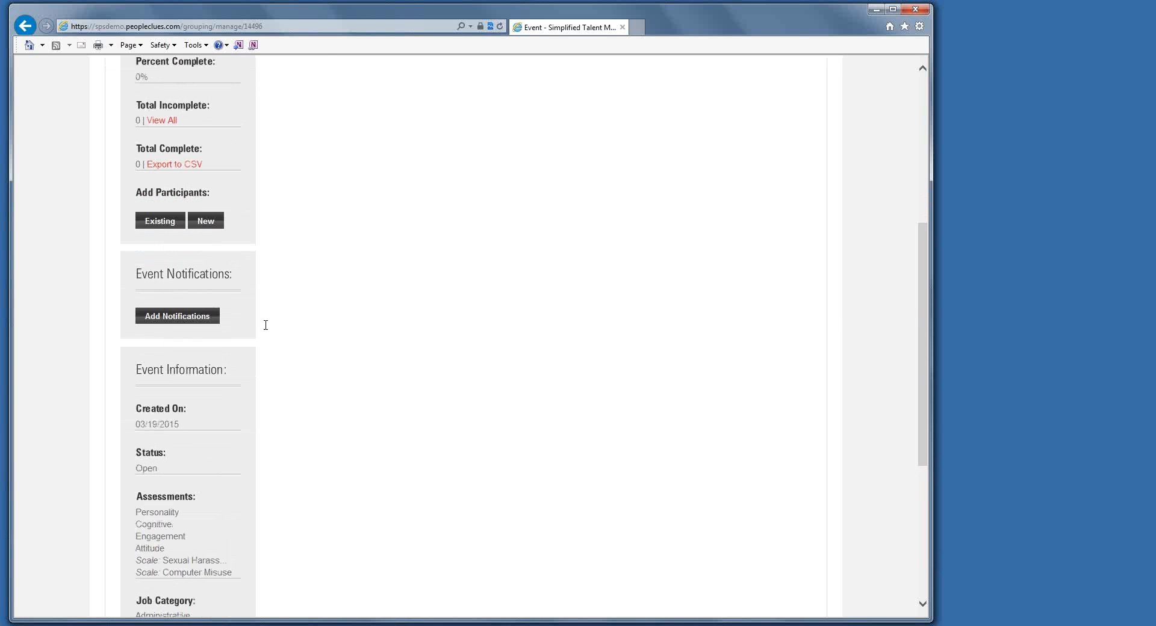
pyautogui.click(173, 317)
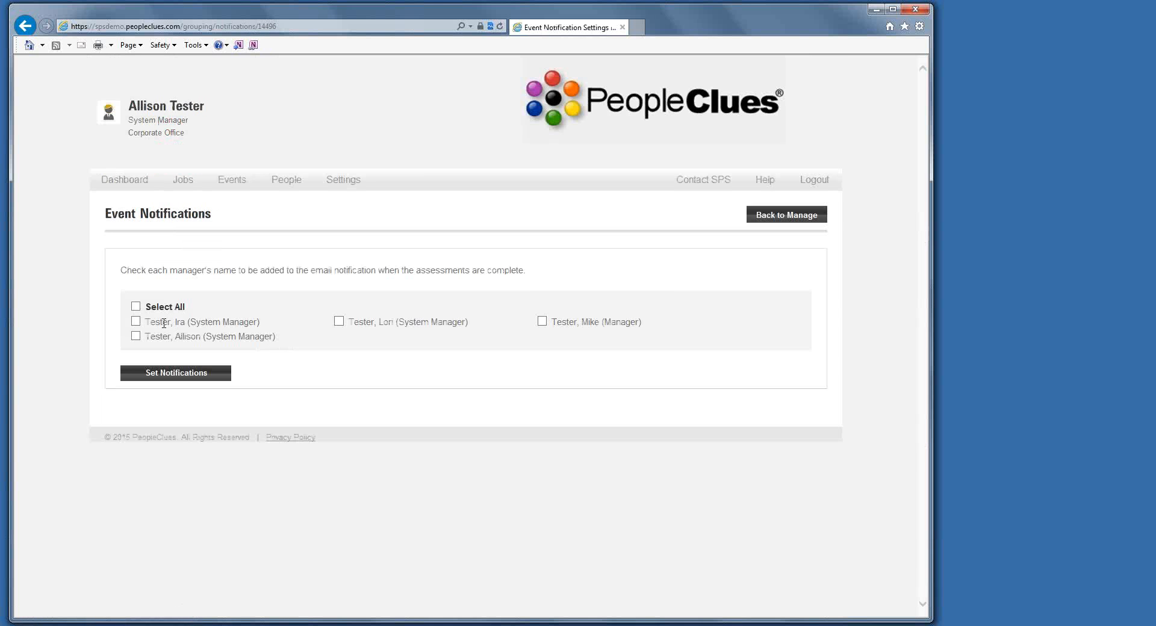
pyautogui.click(136, 336)
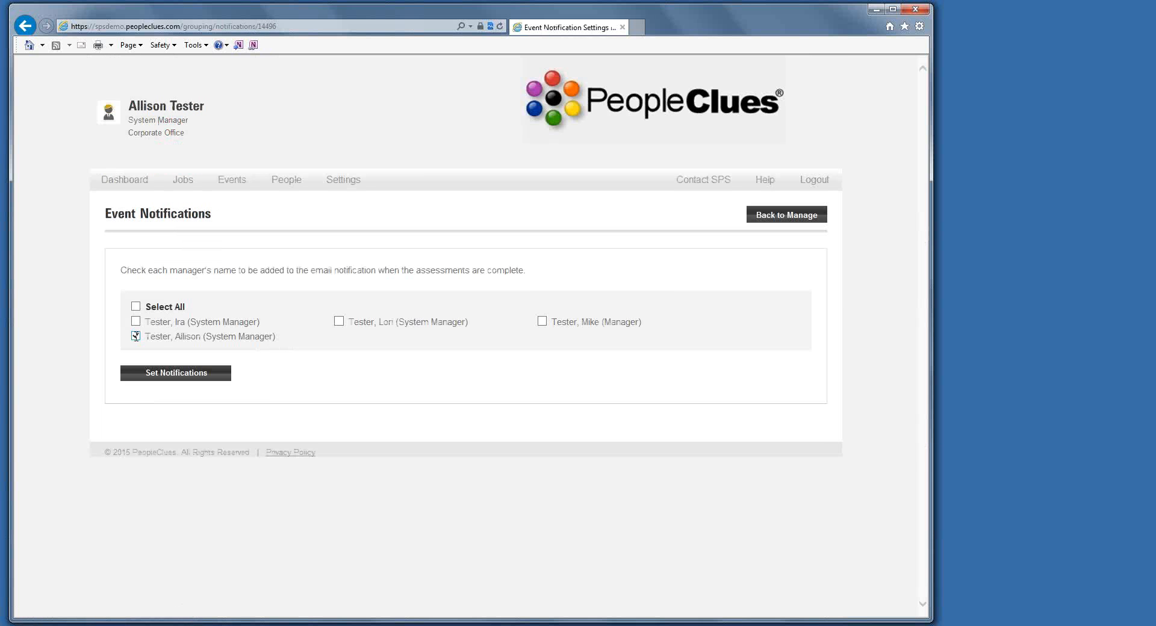
pyautogui.click(339, 322)
pyautogui.click(169, 378)
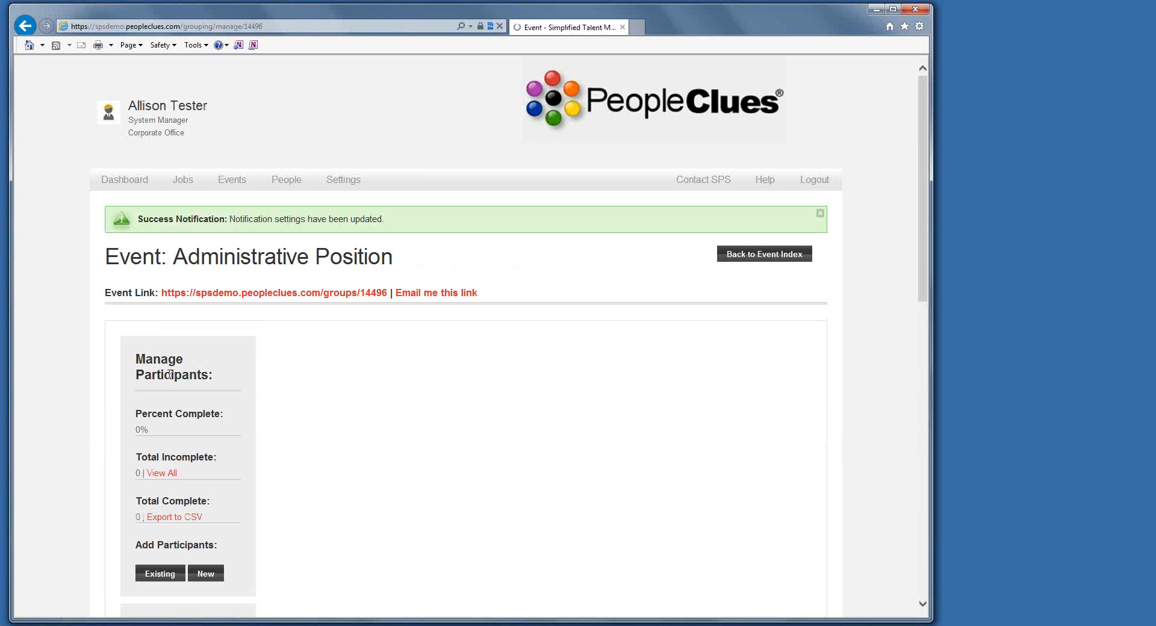
# Review the new event's notification recipients, event information, message and completed participants.
pyautogui.scroll(-5, 253, 396)
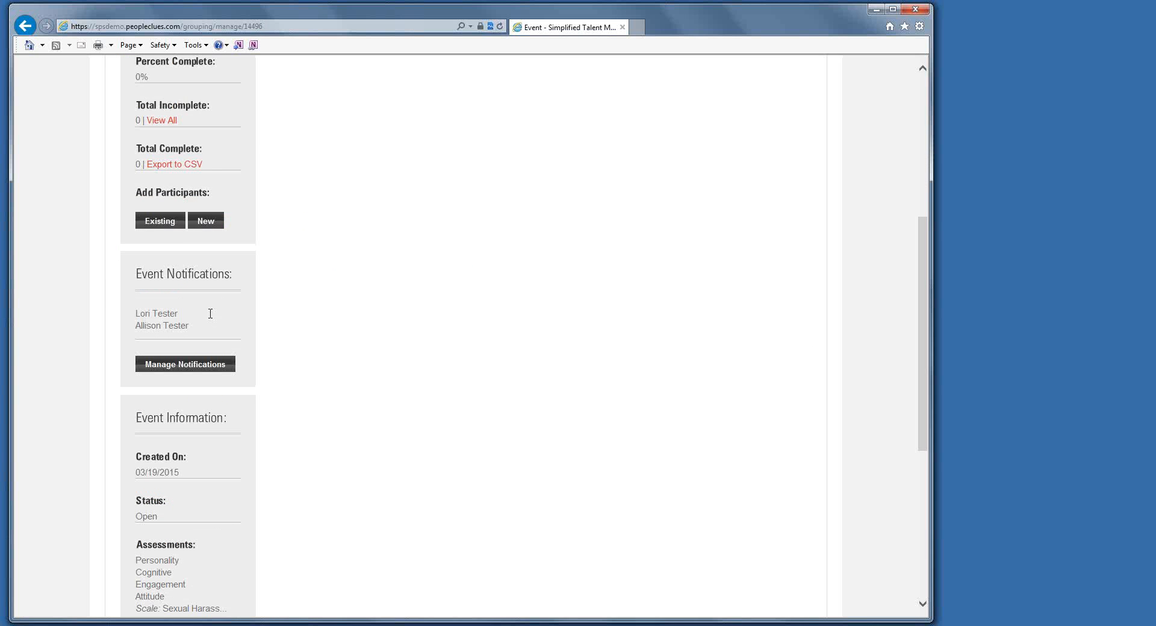
pyautogui.scroll(-4, 318, 412)
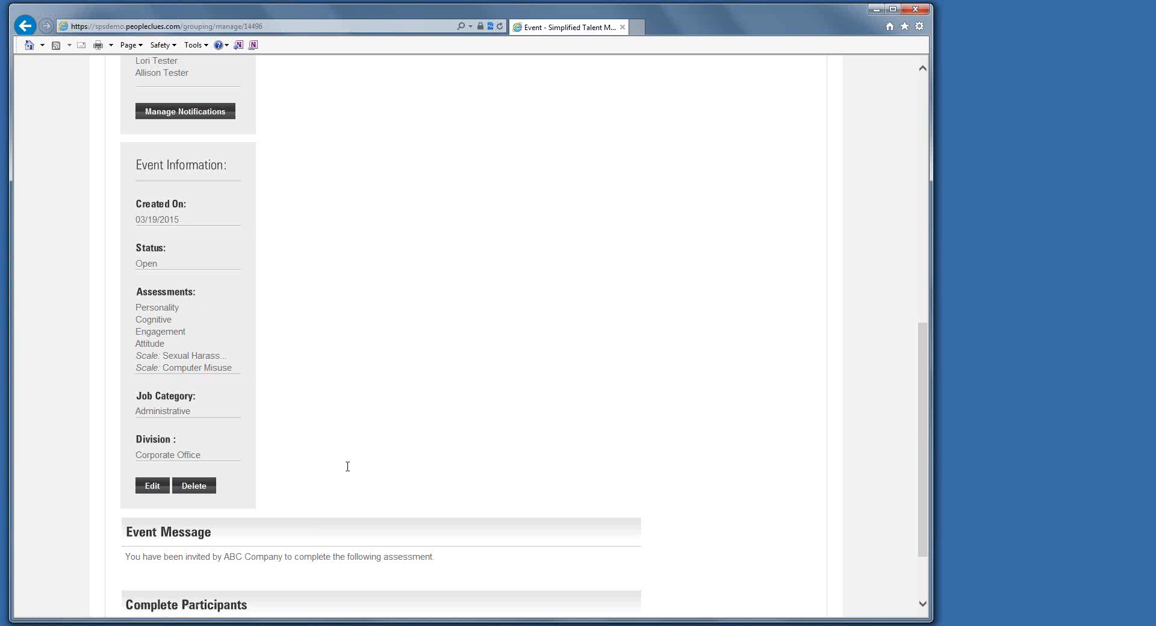
pyautogui.scroll(-2, 347, 466)
pyautogui.scroll(-1, 347, 467)
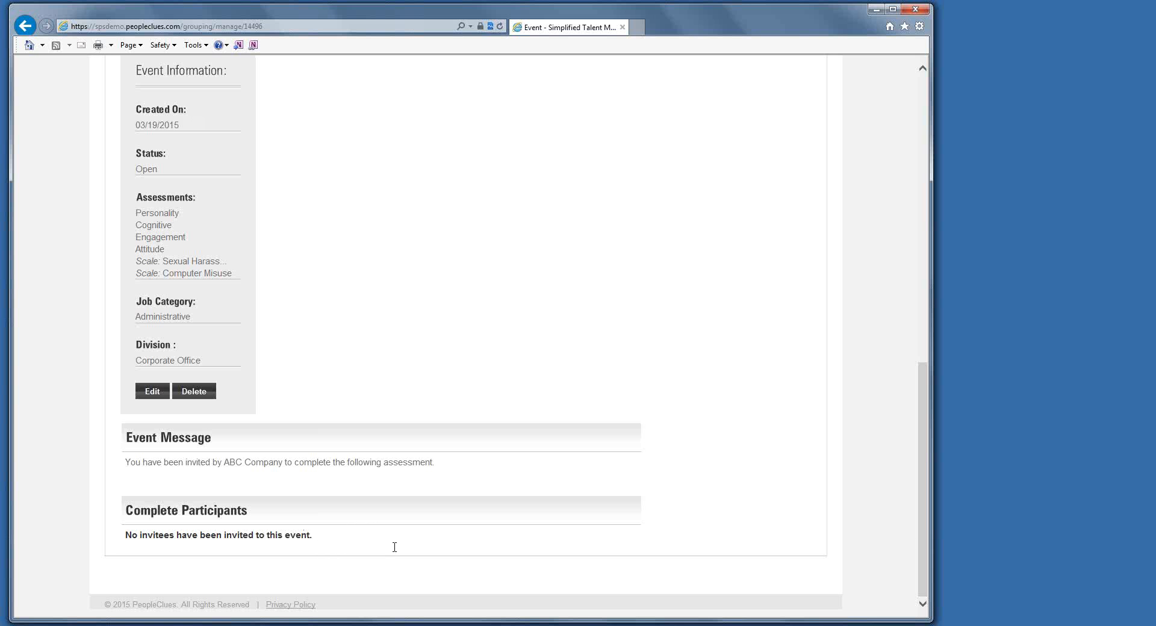
pyautogui.scroll(8, 400, 514)
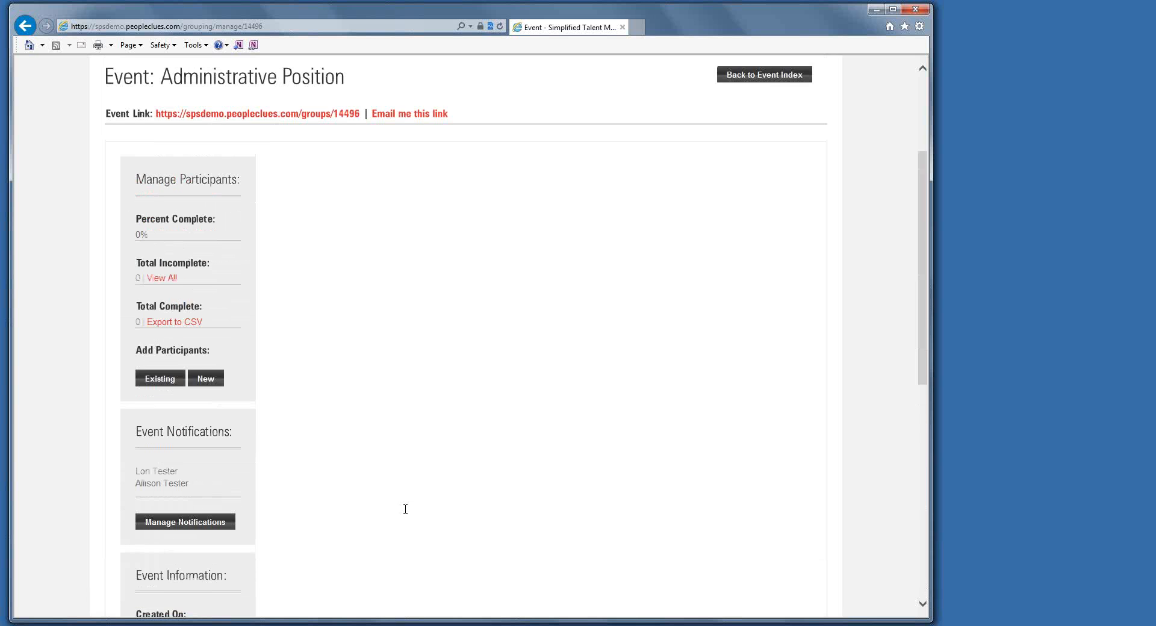
pyautogui.scroll(3, 405, 510)
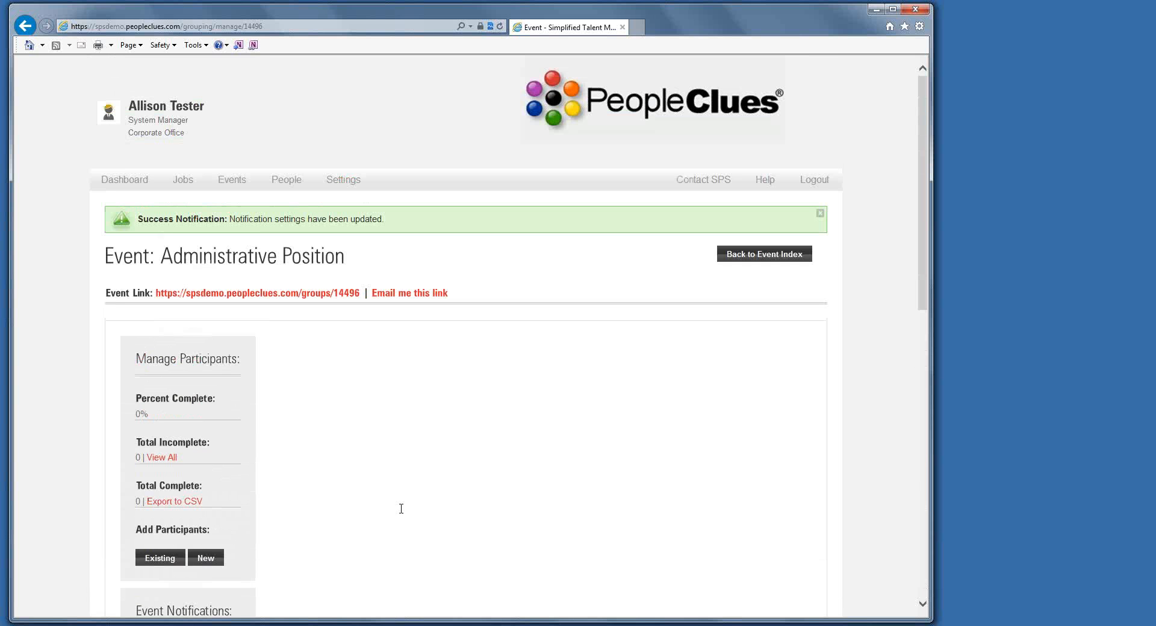
# Return to the dashboard and check the Latest Events list for the Administrative Position event.
pyautogui.click(111, 182)
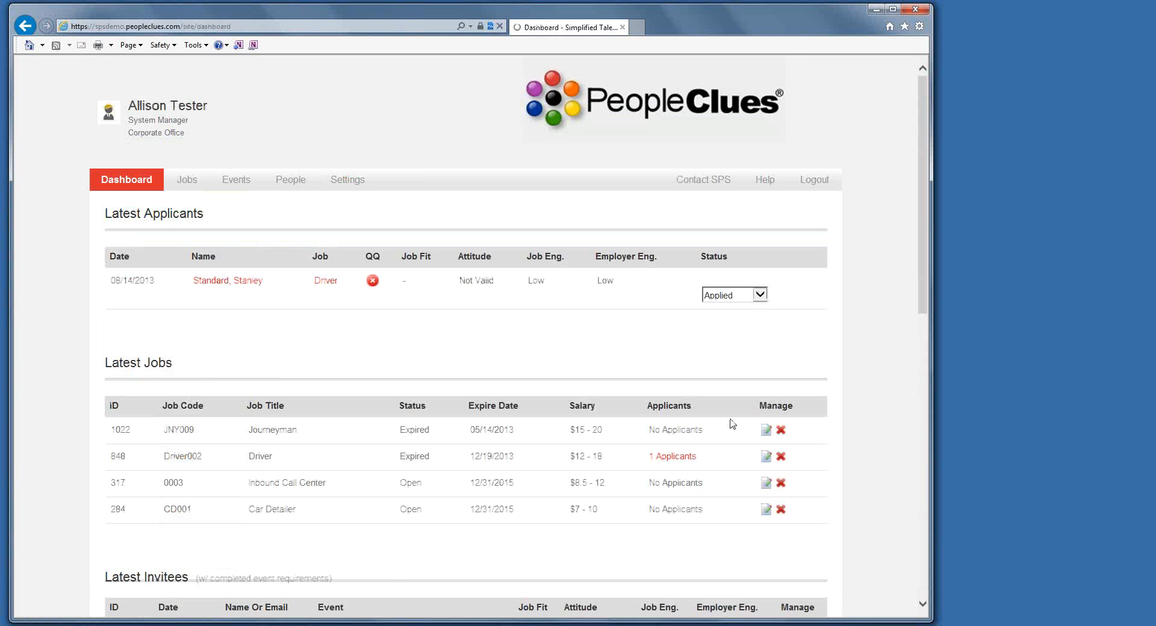
pyautogui.moveTo(923, 255); pyautogui.dragTo(907, 494)
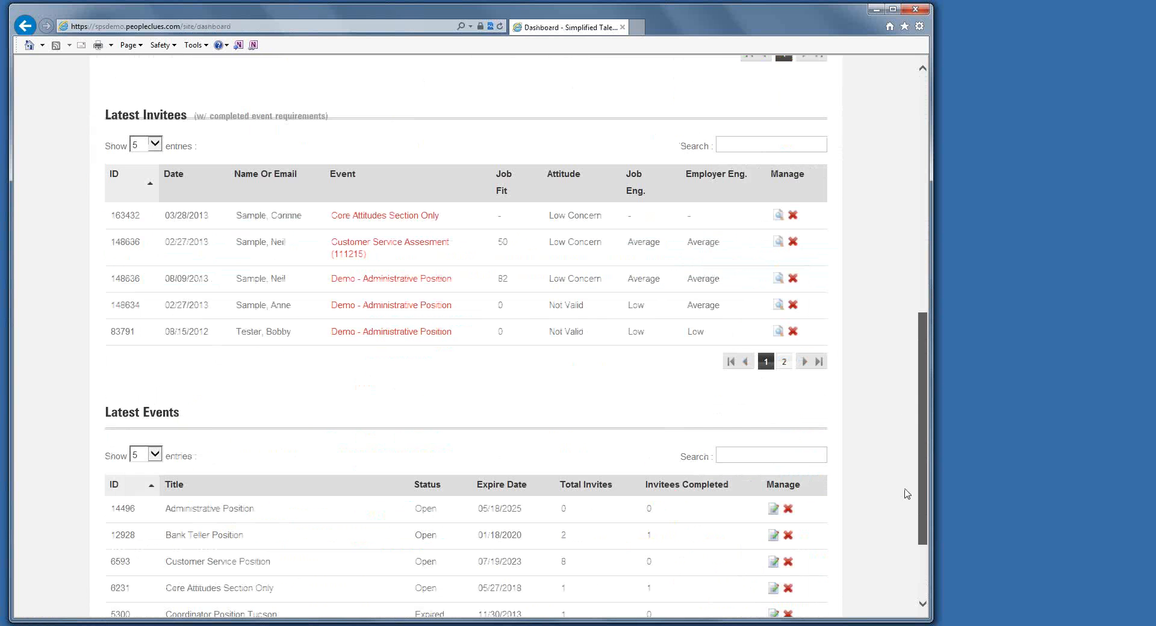
pyautogui.scroll(-1, 906, 499)
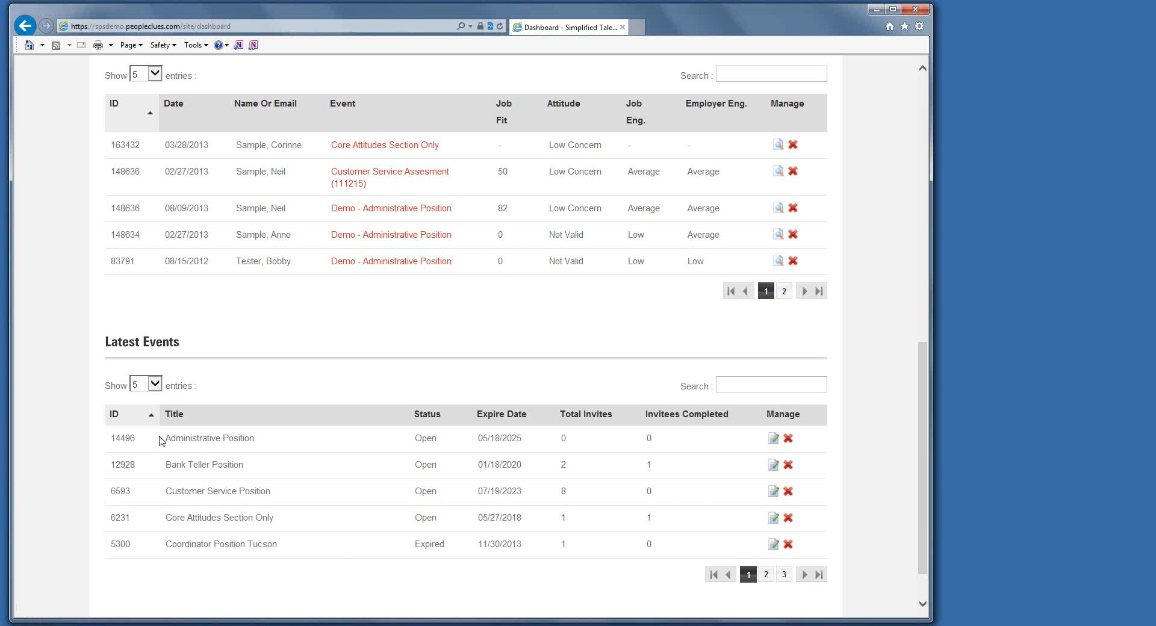